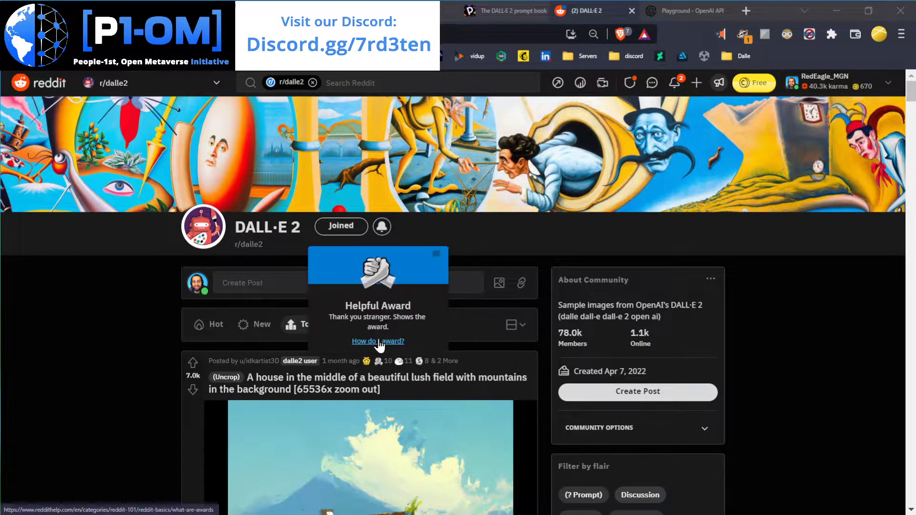
Filter r/dalle2 top posts to this month, then switch back to all time
scroll(381, 349, down, 3)
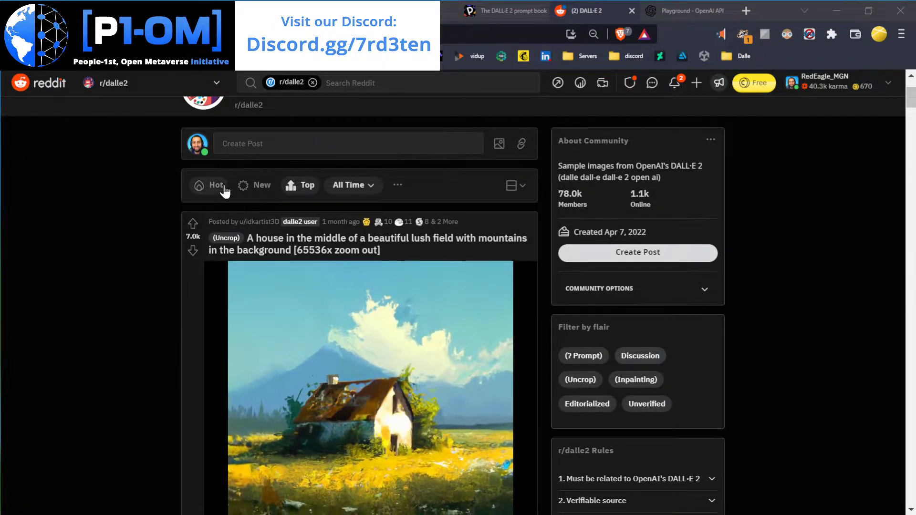
scroll(200, 187, up, 3)
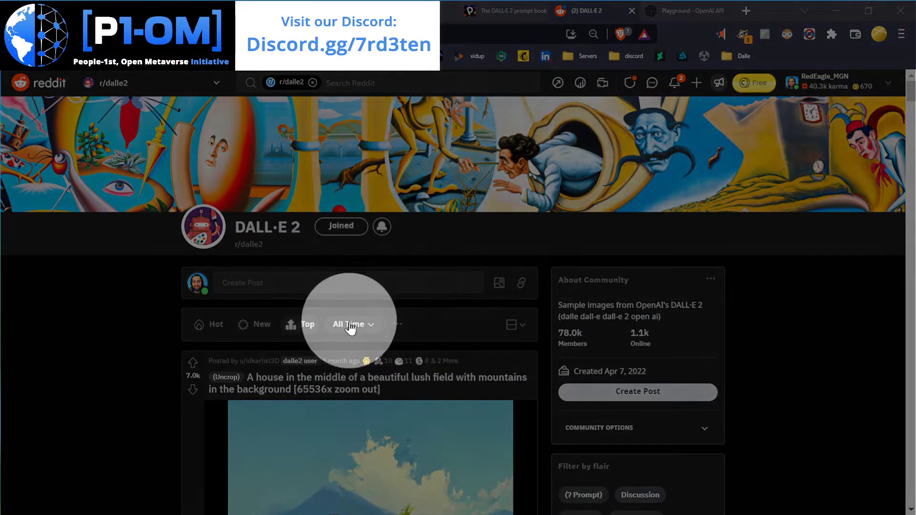
click(362, 327)
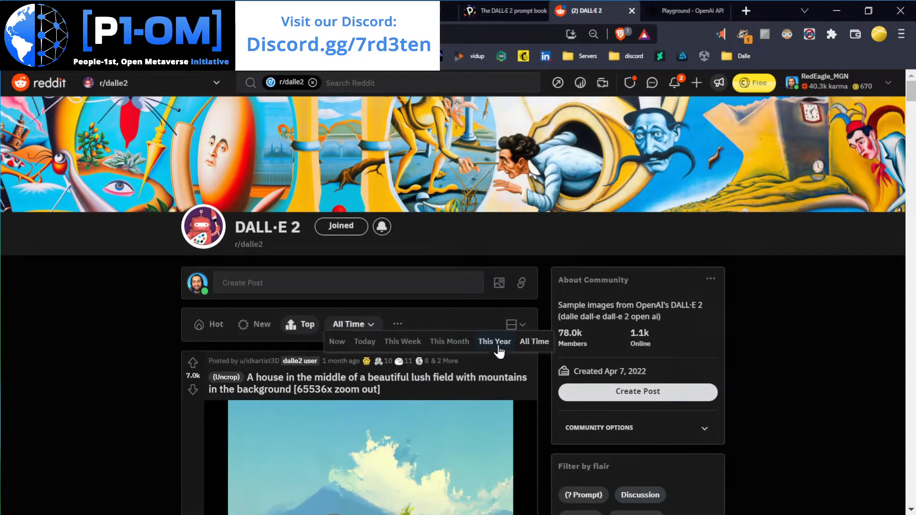
click(449, 342)
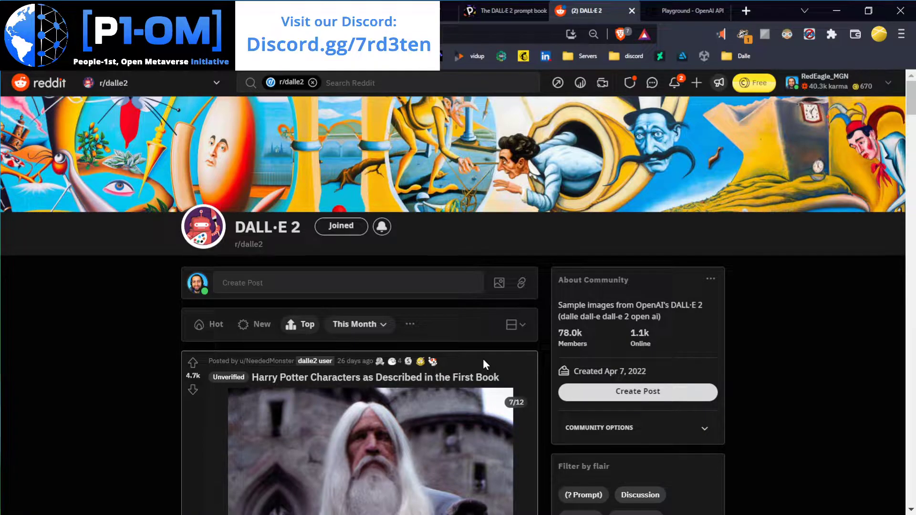
scroll(483, 359, down, 10)
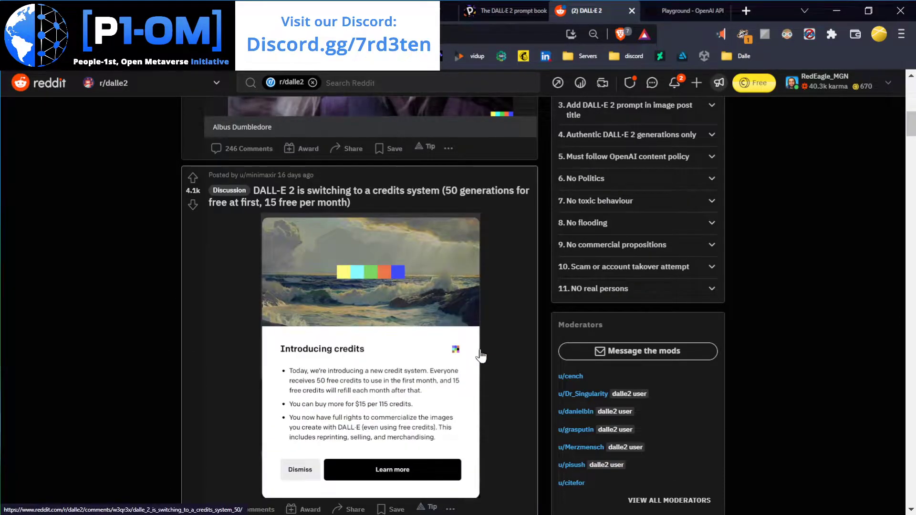
scroll(481, 355, down, 5)
scroll(479, 348, up, 15)
click(362, 188)
click(534, 203)
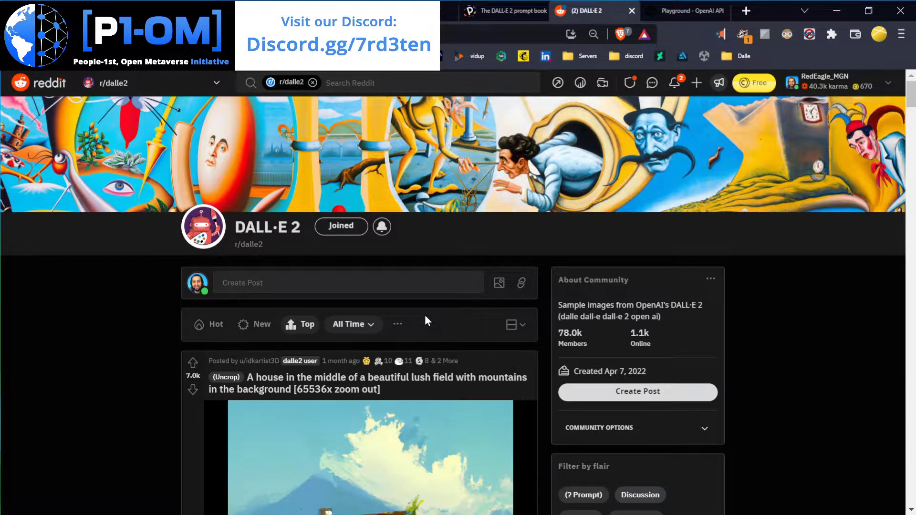
Find the 15mm wide-angle lens rapper-with-kitten post and zoom the page in
scroll(425, 316, down, 5)
scroll(351, 282, up, 3)
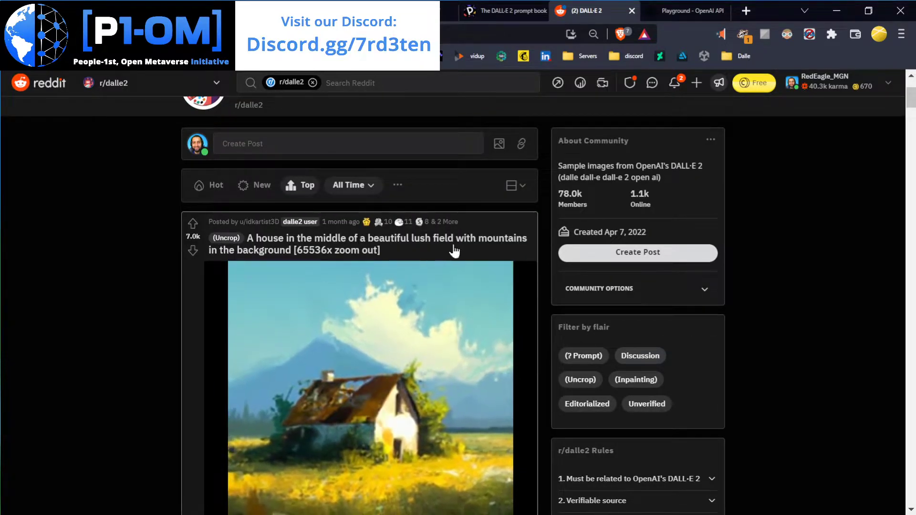
click(254, 241)
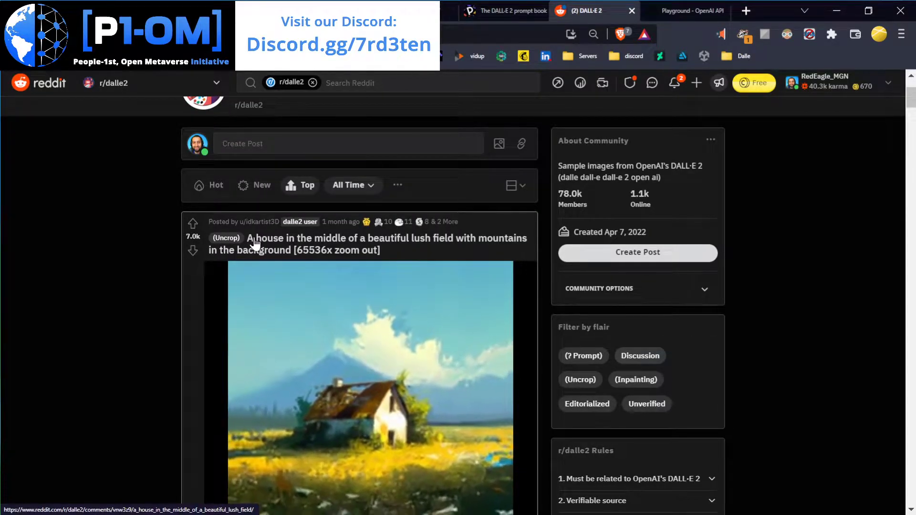
scroll(259, 263, down, 10)
scroll(260, 264, down, 15)
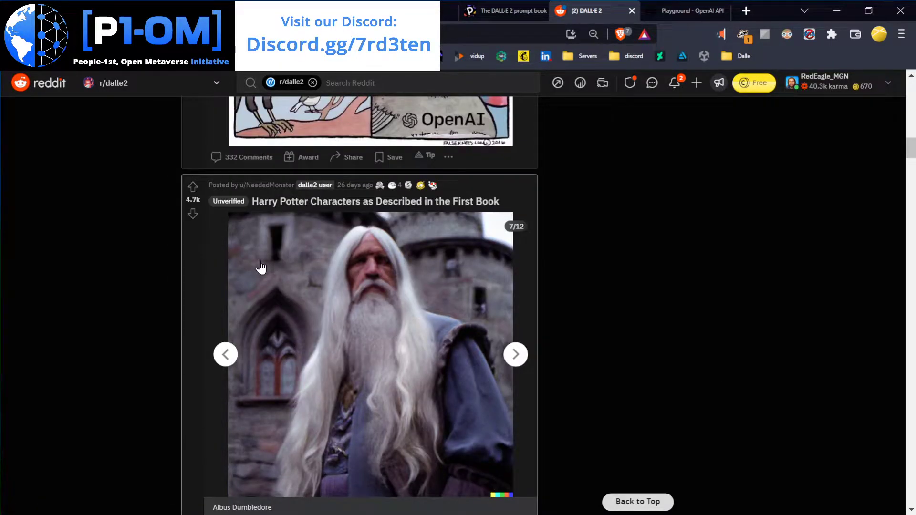
scroll(261, 267, down, 9)
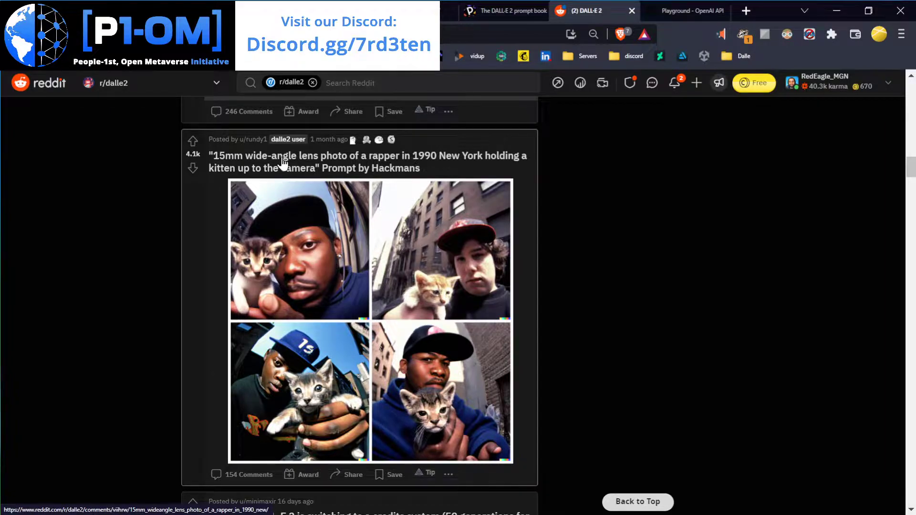
key(ctrl+plus)
key(ctrl+plus)
key(ctrl+plus)
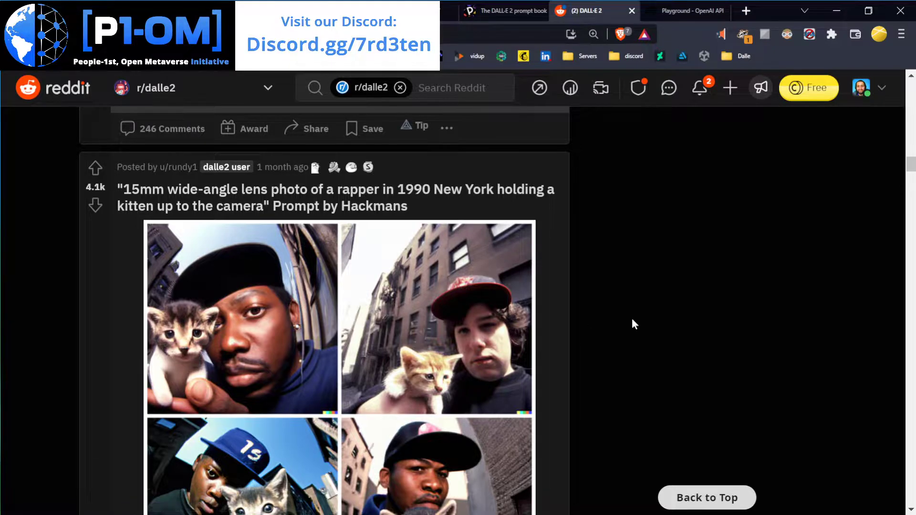
Read the post, then bring up the Flickr photo listing f/1.4, 1/50, 50.0 mm, ISO 400
scroll(549, 352, down, 5)
scroll(551, 353, down, 3)
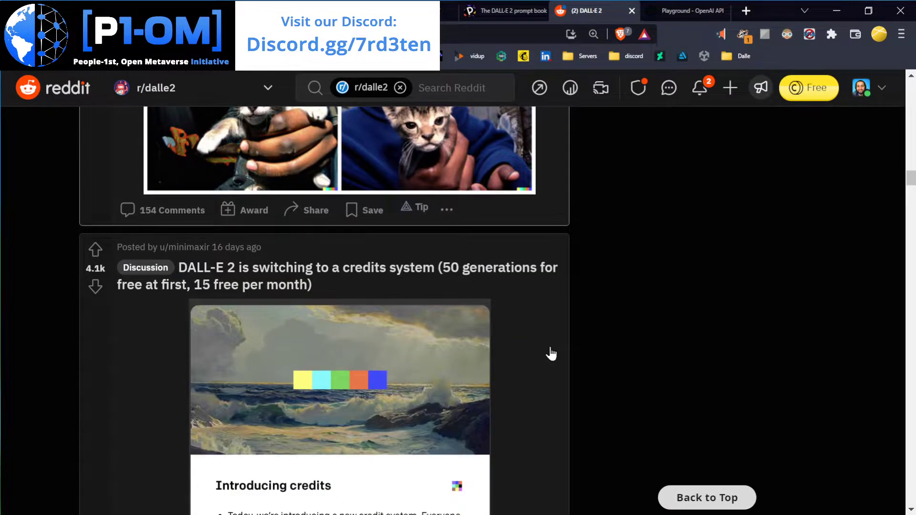
scroll(551, 353, up, 8)
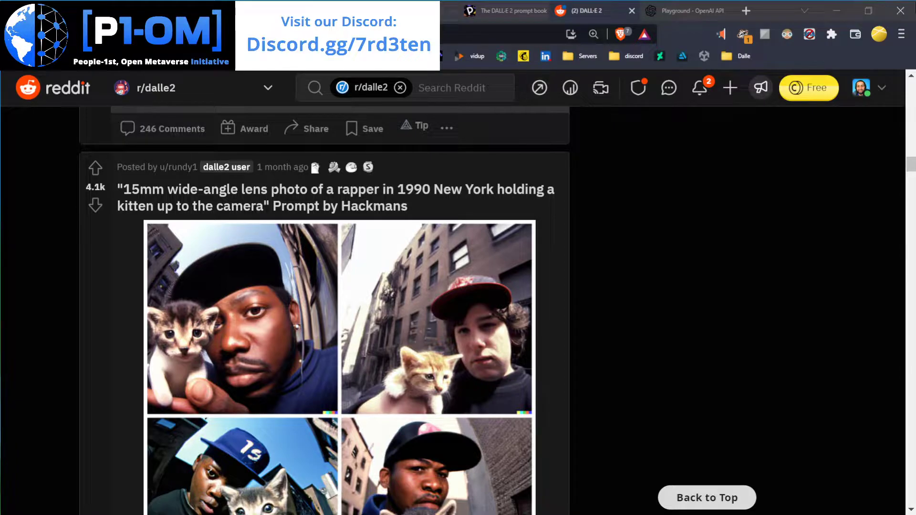
key(alt+Tab)
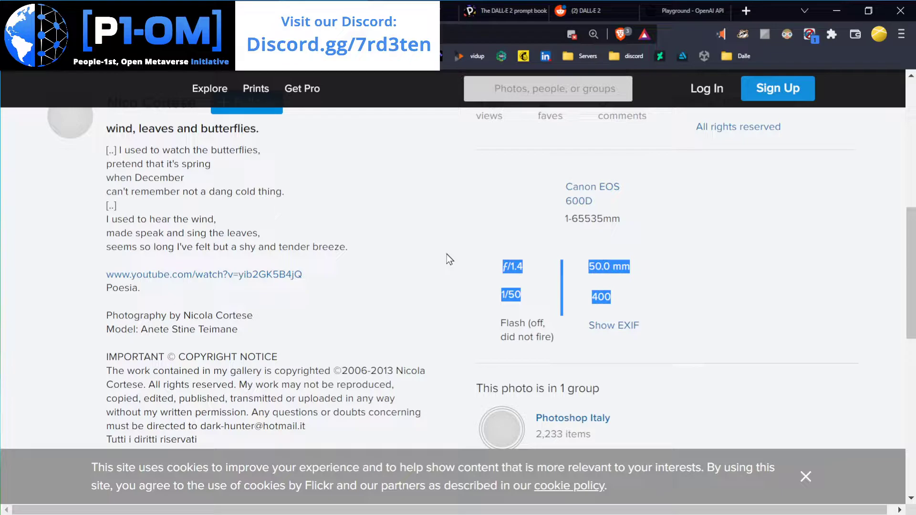
click(529, 88)
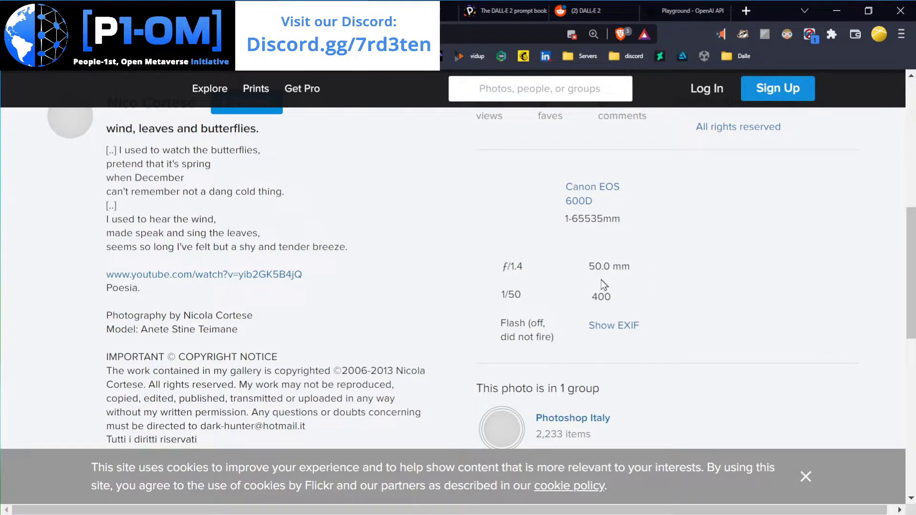
click(457, 172)
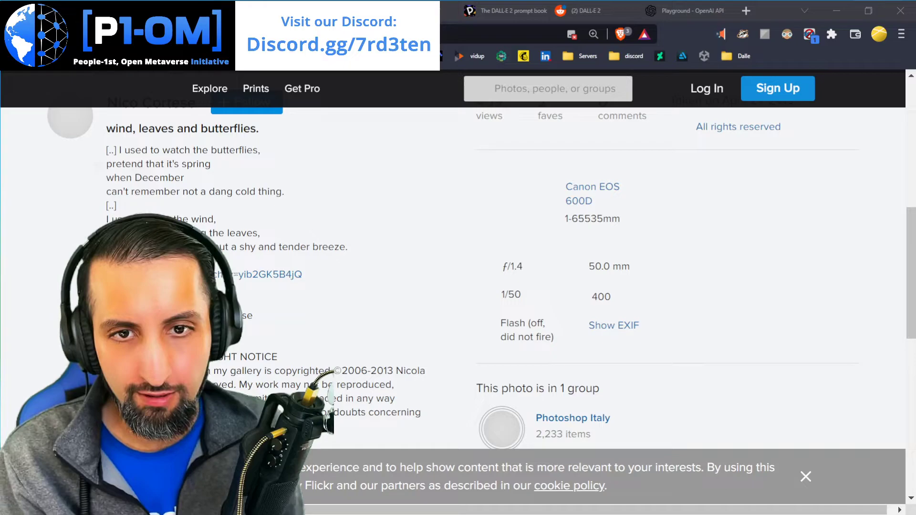
Reload the disappointed college graduate prompt from history and highlight 'Sigma 85 mm f/1.4'
click(665, 9)
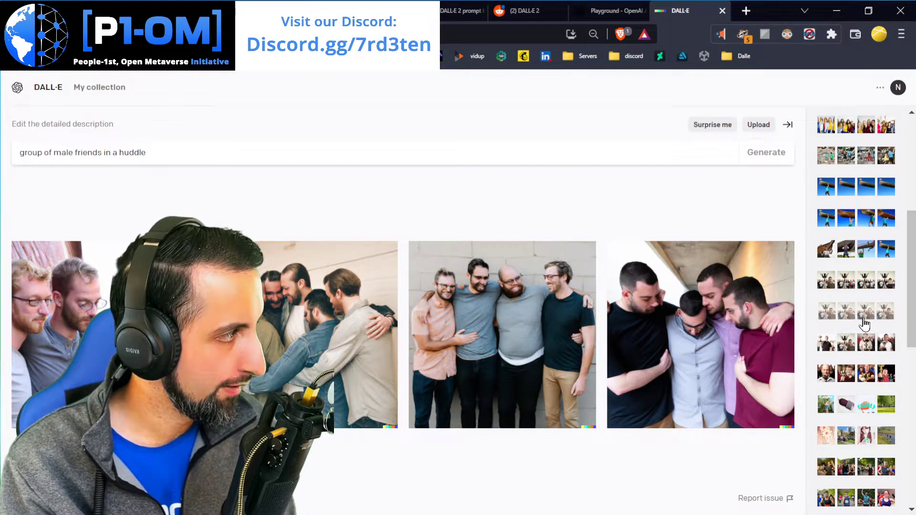
scroll(867, 354, down, 6)
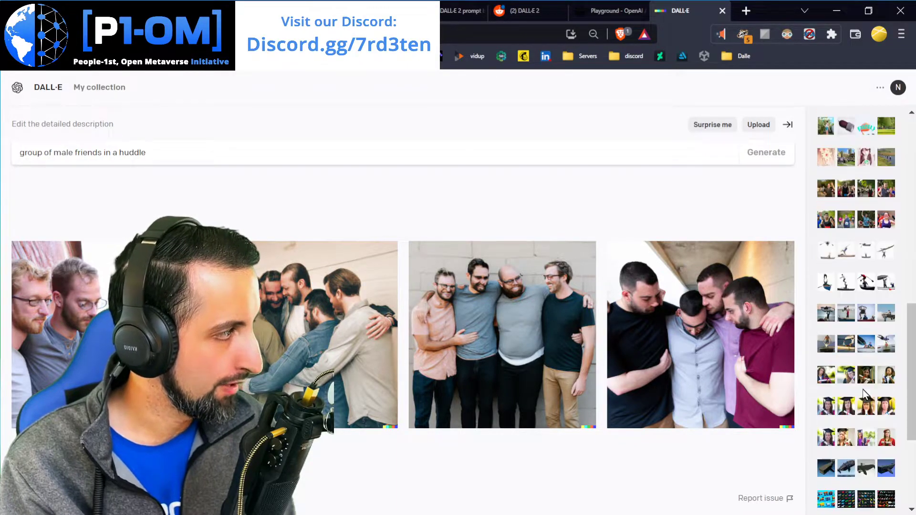
click(827, 437)
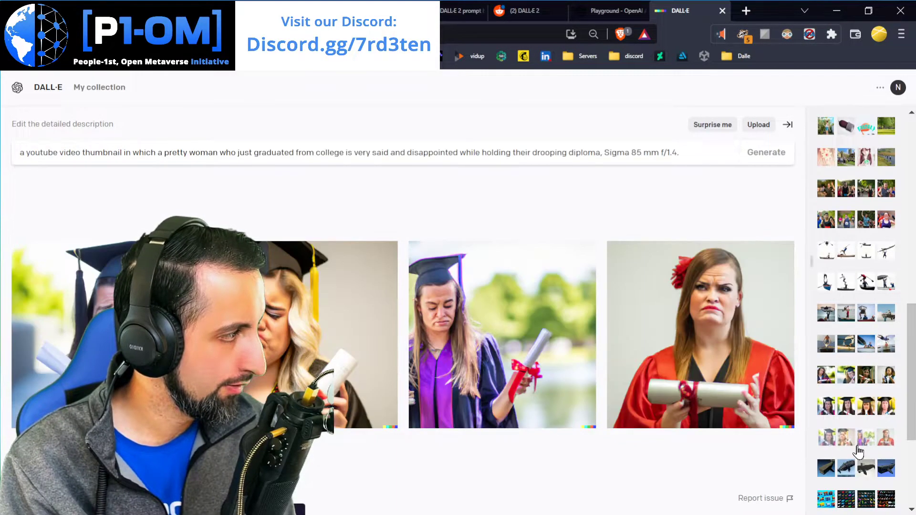
drag(603, 153, 690, 158)
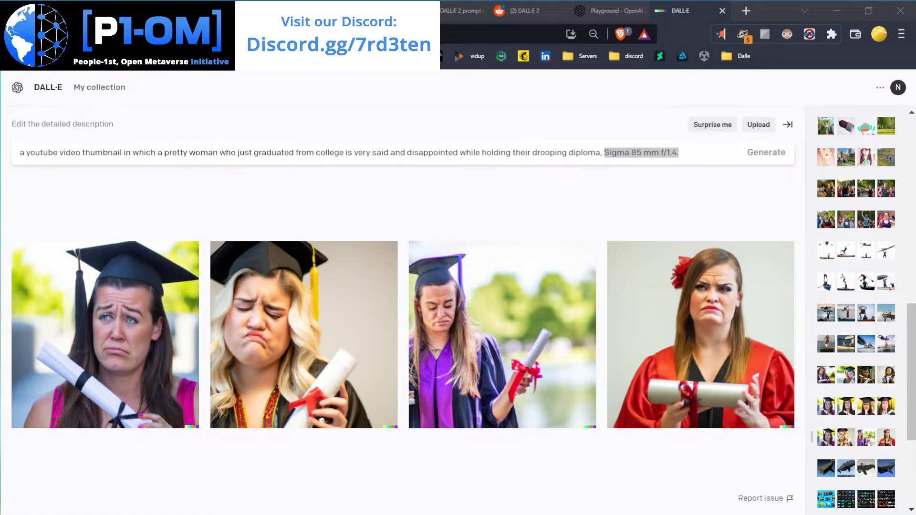
Zoom in and highlight the graduate prompt's description and its lens-settings ending
key(ctrl+plus)
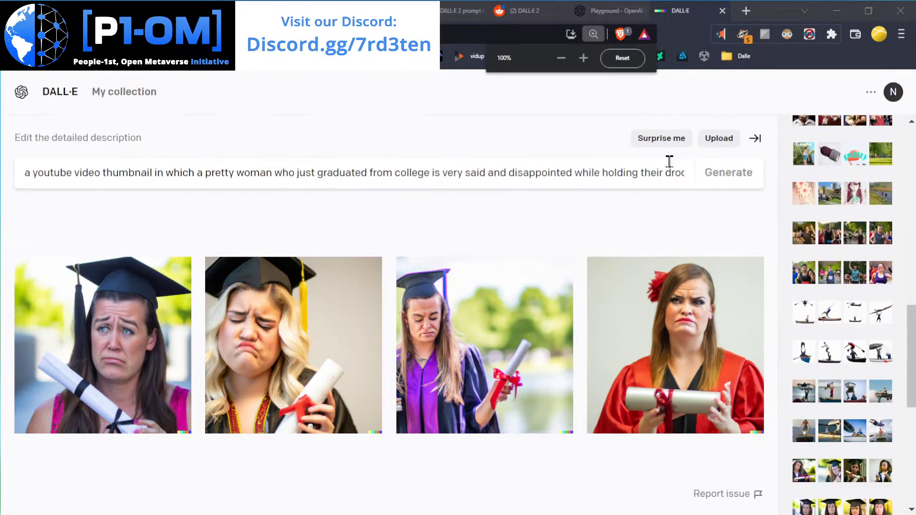
drag(628, 183, 668, 184)
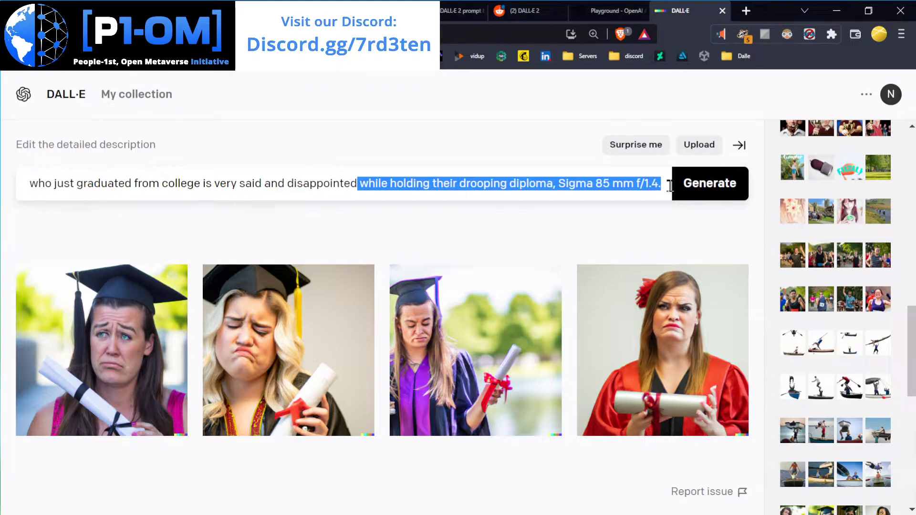
drag(648, 184, 19, 183)
click(41, 185)
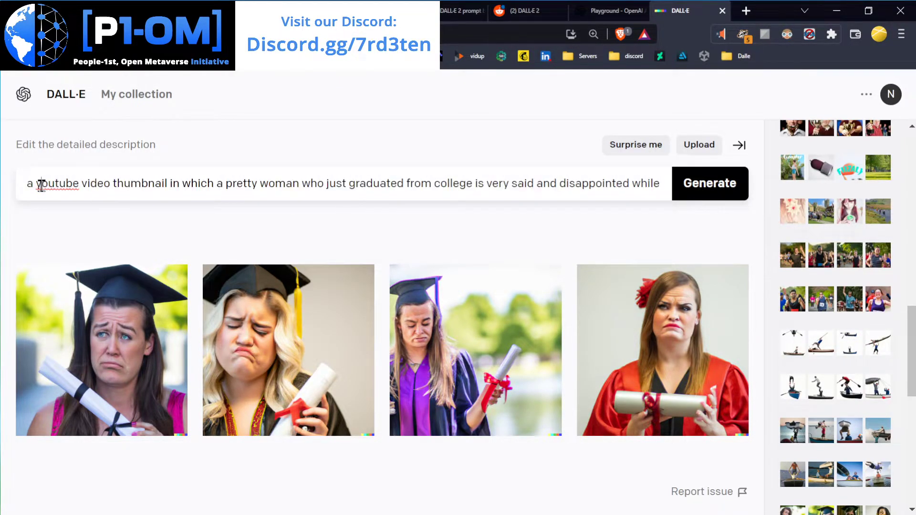
drag(213, 184, 607, 187)
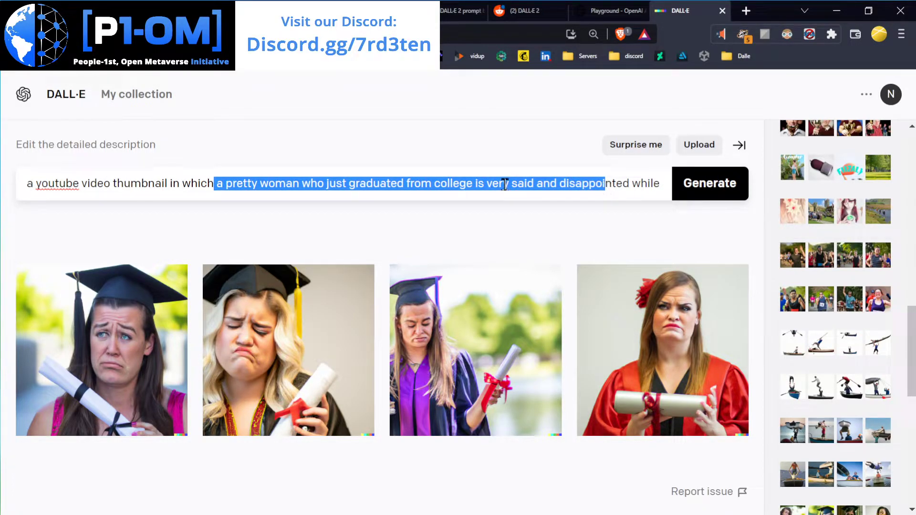
double_click(527, 184)
click(568, 184)
drag(527, 184, 668, 193)
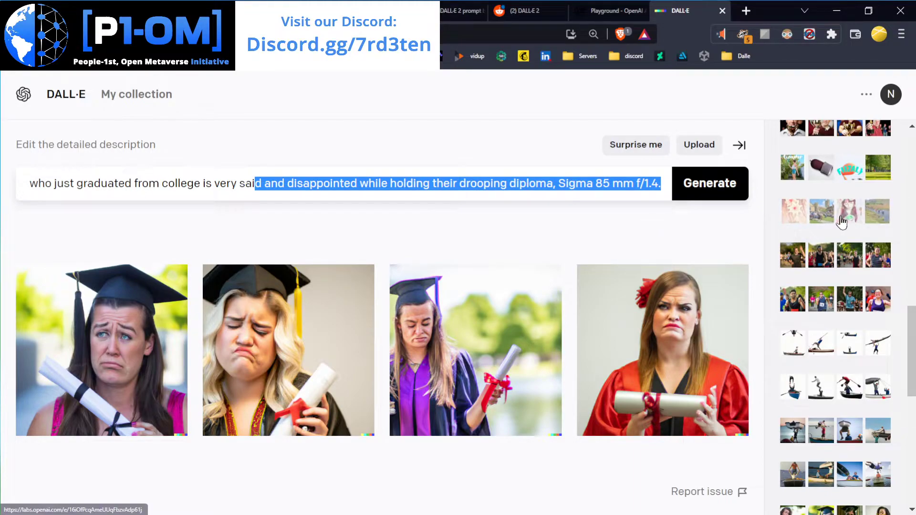
Reopen the trophy-holding runner generation and highlight its scene description
click(811, 217)
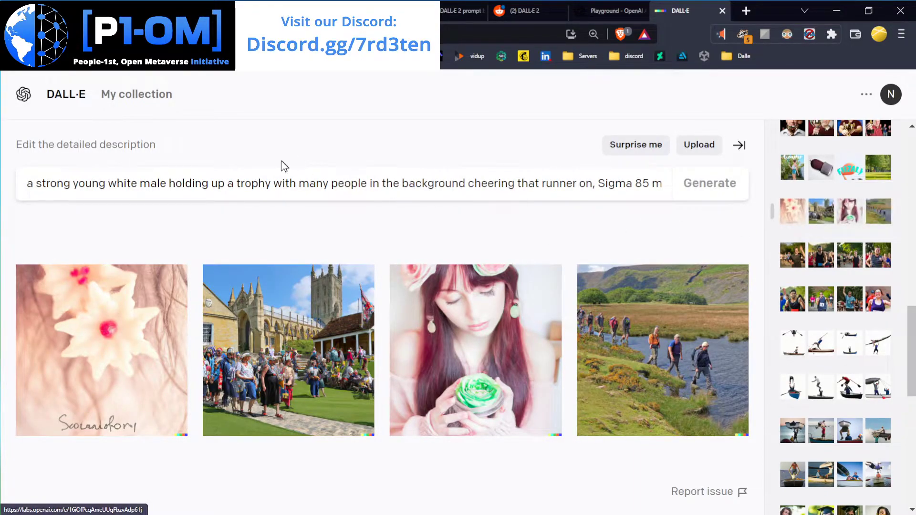
drag(22, 183, 559, 183)
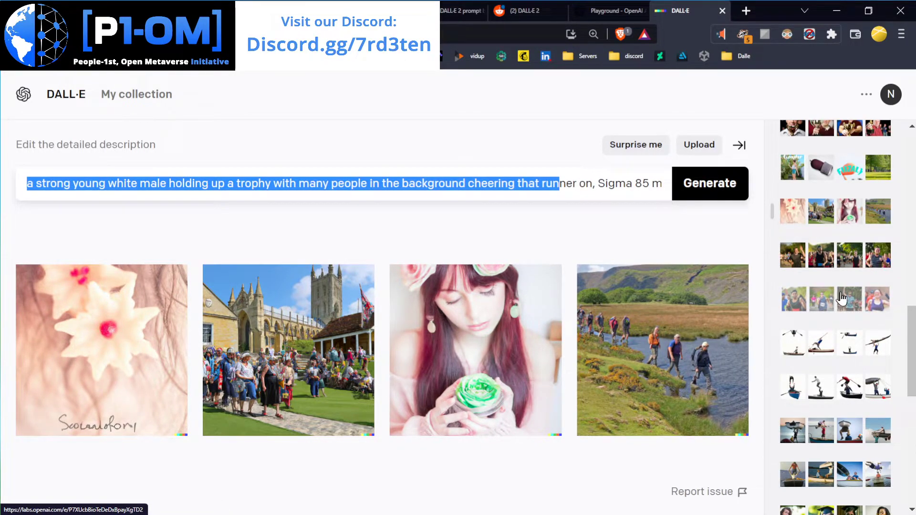
click(583, 182)
drag(582, 183, 27, 183)
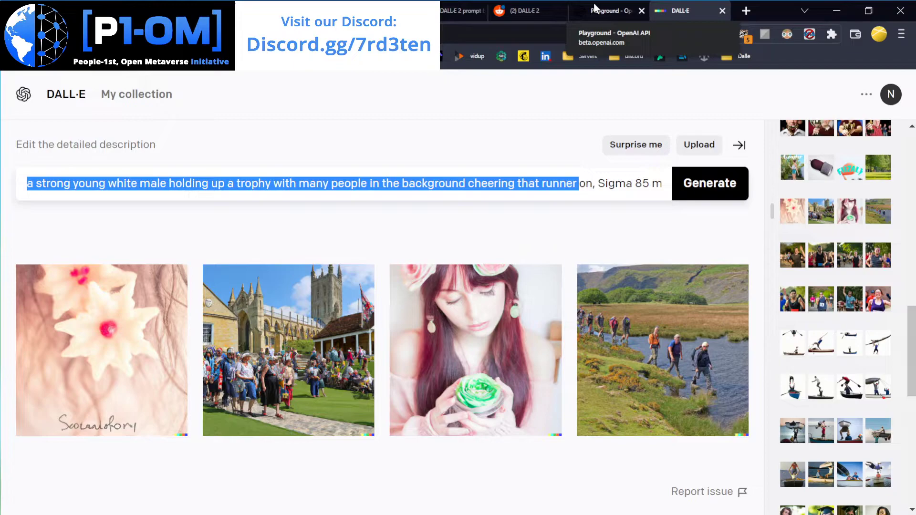
Switch to the GPT-3 Playground and highlight the Van Gogh prompt line
click(447, 10)
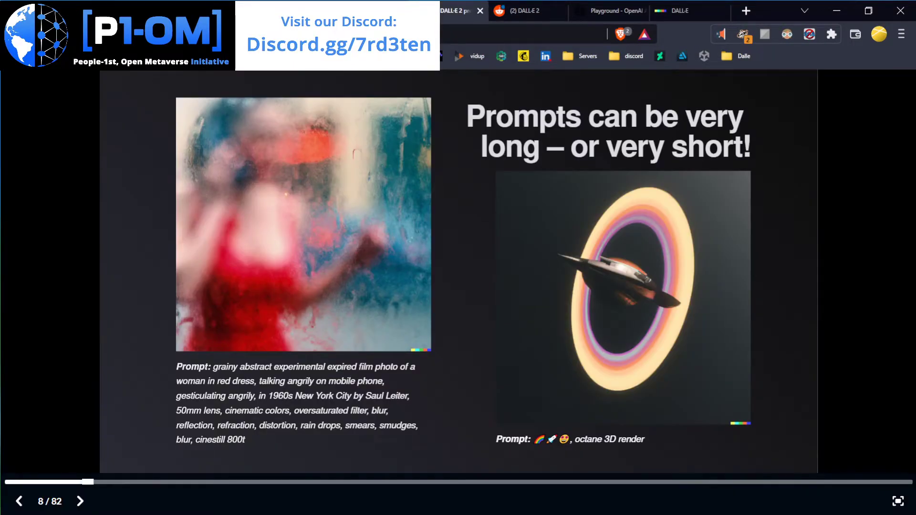
click(436, 11)
click(616, 11)
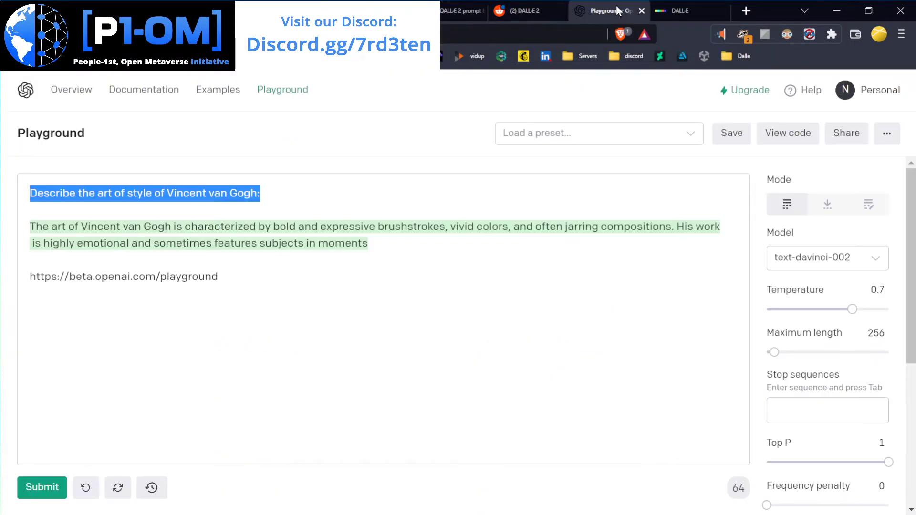
click(318, 276)
drag(301, 186, 30, 193)
click(328, 275)
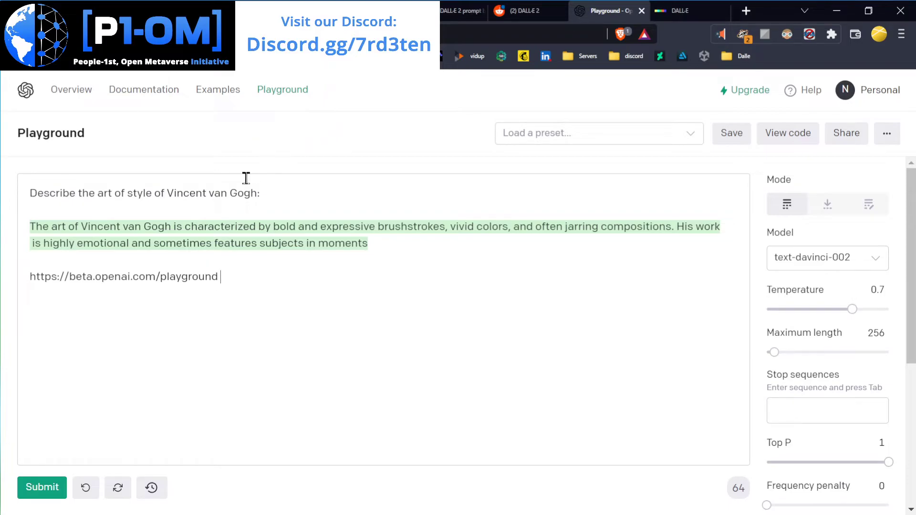
Delete the old completion and URL, then submit the Van Gogh prompt
drag(248, 281, 30, 277)
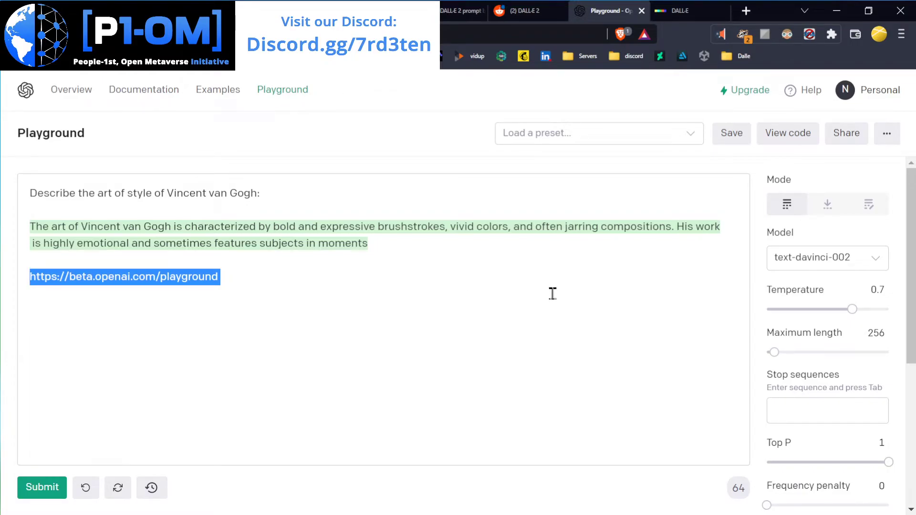
click(339, 239)
drag(247, 286, 31, 209)
key(BackSpace)
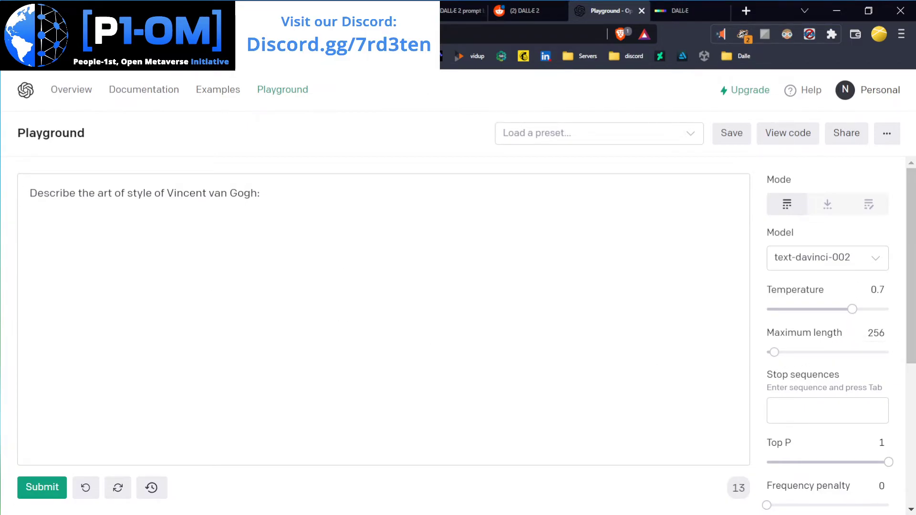
click(46, 489)
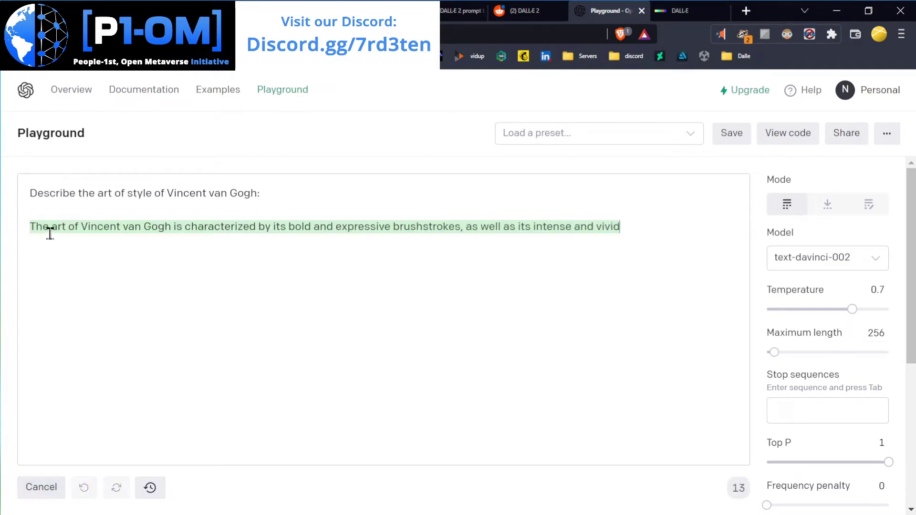
Highlight 'expressive brushstrokes' and 'vivid colors' in the new completion, then return to DALL·E
drag(43, 227, 171, 228)
drag(426, 218, 659, 228)
click(659, 227)
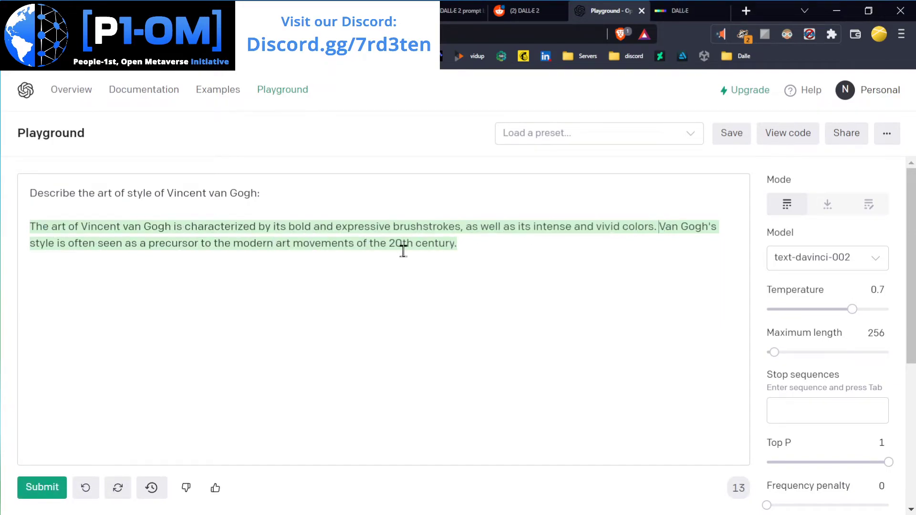
double_click(611, 228)
click(335, 227)
drag(336, 227, 453, 231)
drag(602, 228, 648, 227)
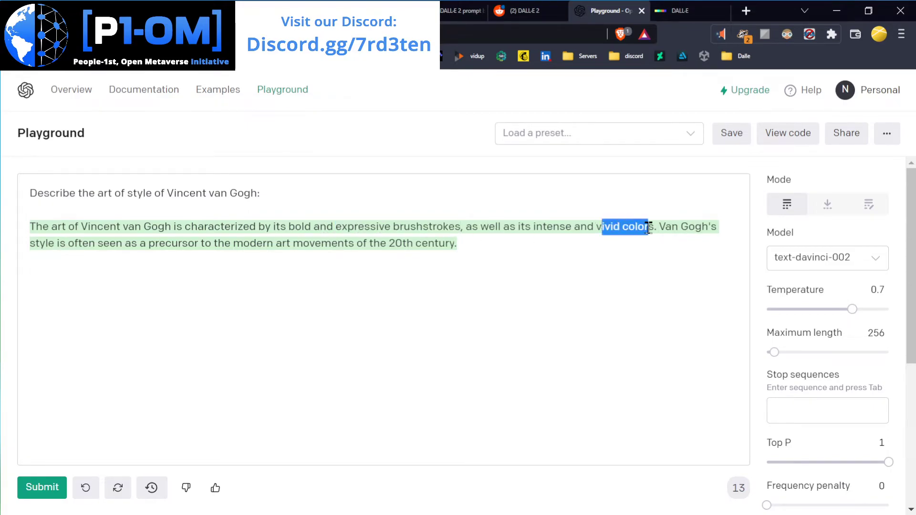
click(530, 241)
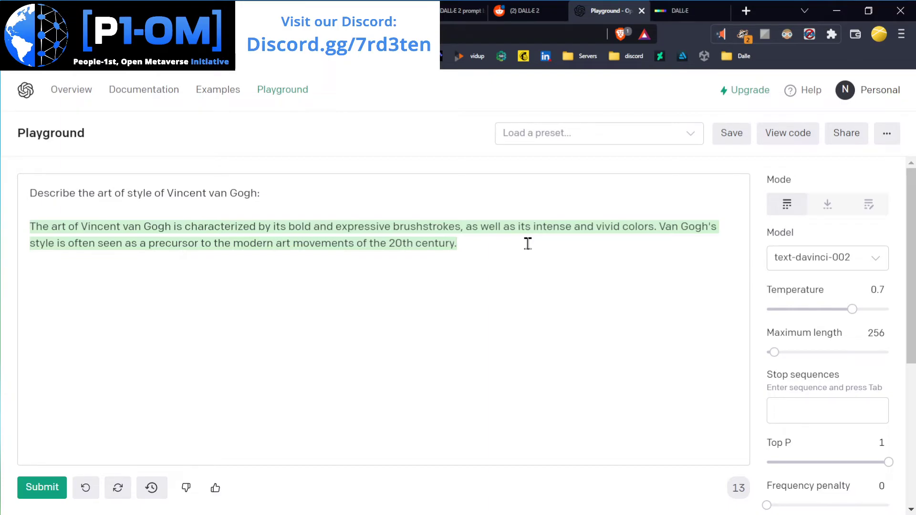
click(691, 10)
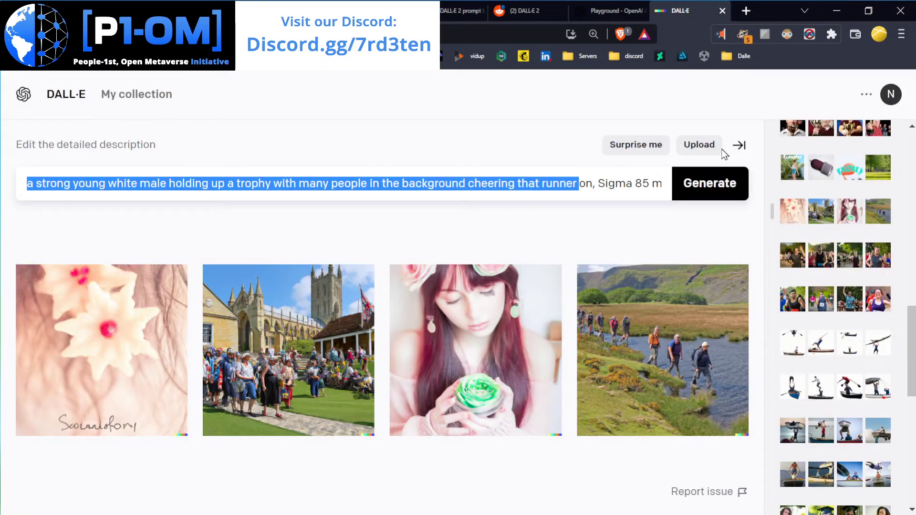
Highlight the trophy prompt's lens settings and open the voxel animals generation
drag(645, 184, 685, 204)
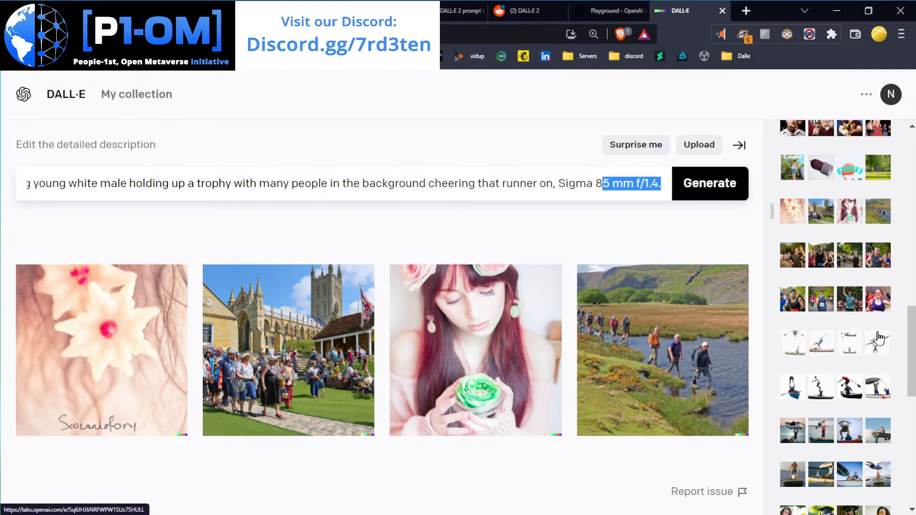
scroll(825, 370, down, 8)
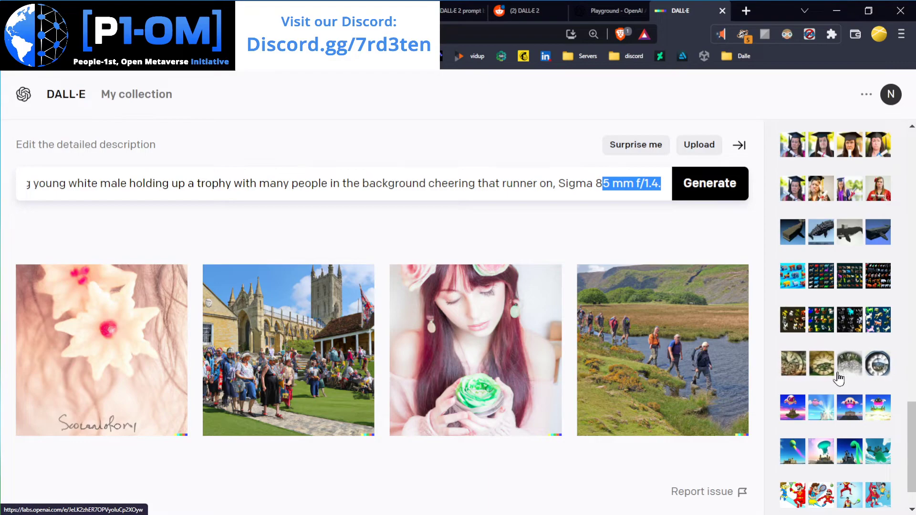
click(835, 324)
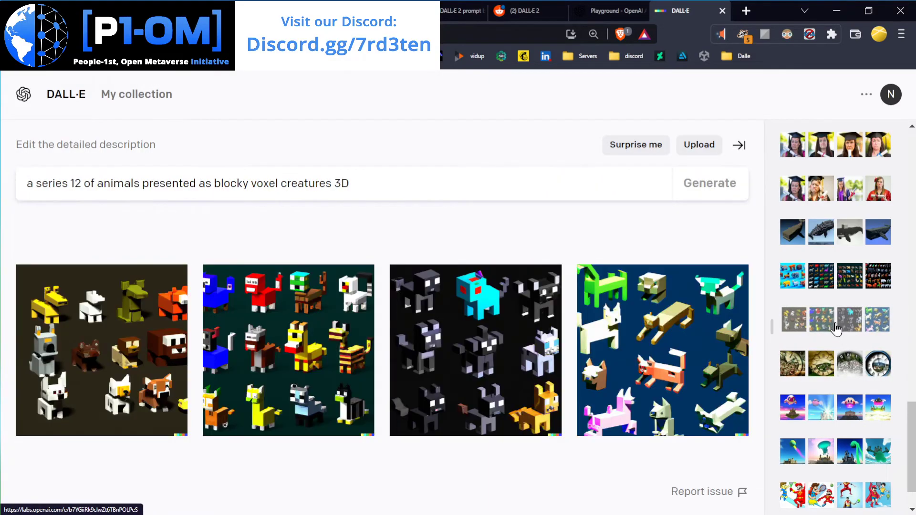
Open the slime-over-sky-island-castle generation and highlight '3D Render' in its prompt
scroll(856, 404, down, 1)
click(859, 407)
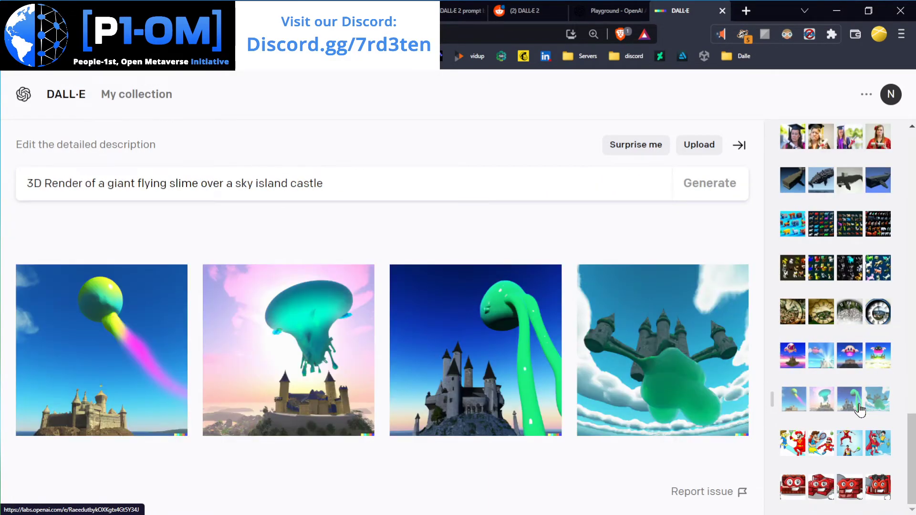
triple_click(372, 183)
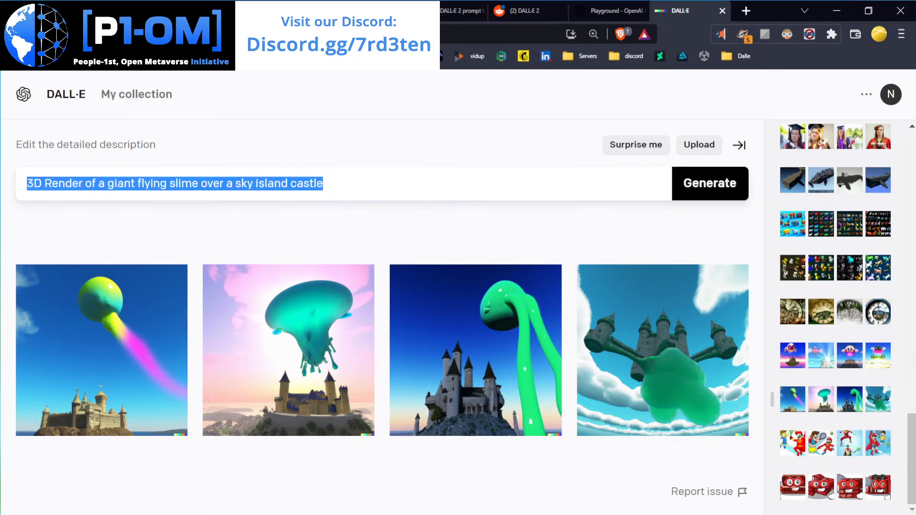
click(78, 185)
drag(85, 184, 27, 184)
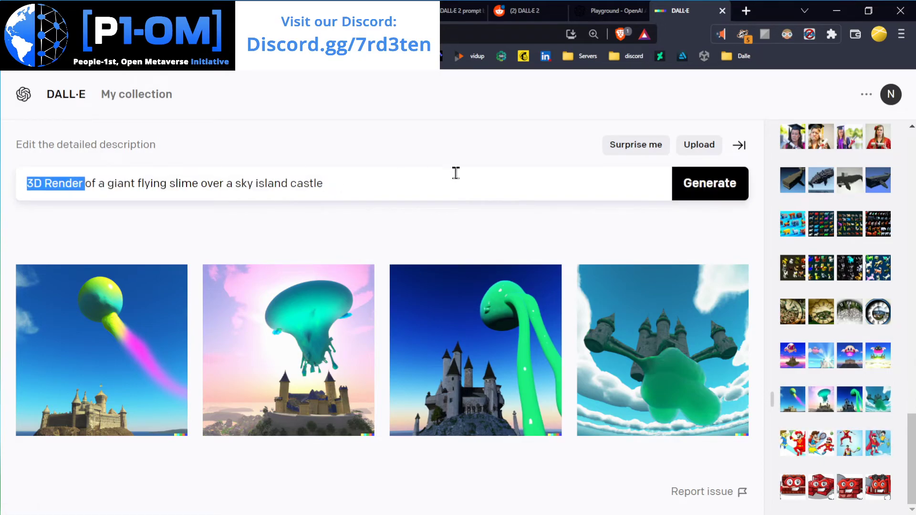
scroll(816, 323, up, 15)
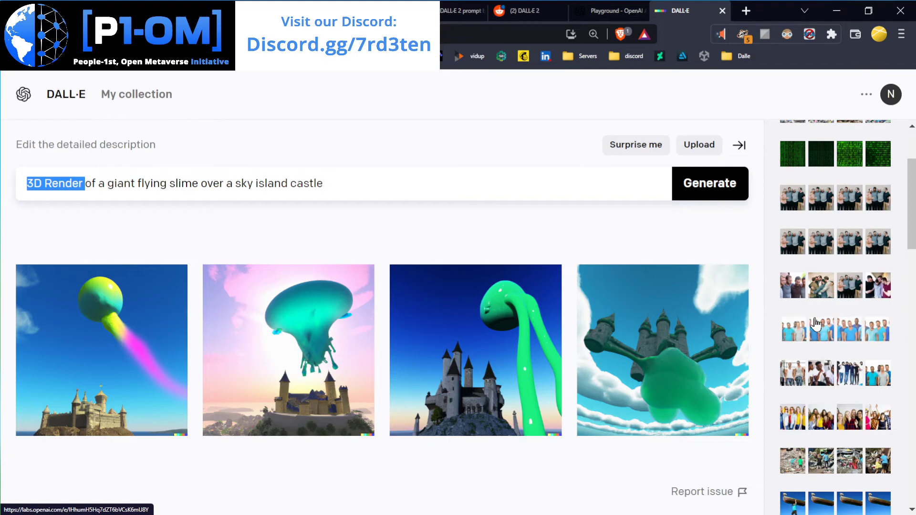
scroll(816, 324, up, 3)
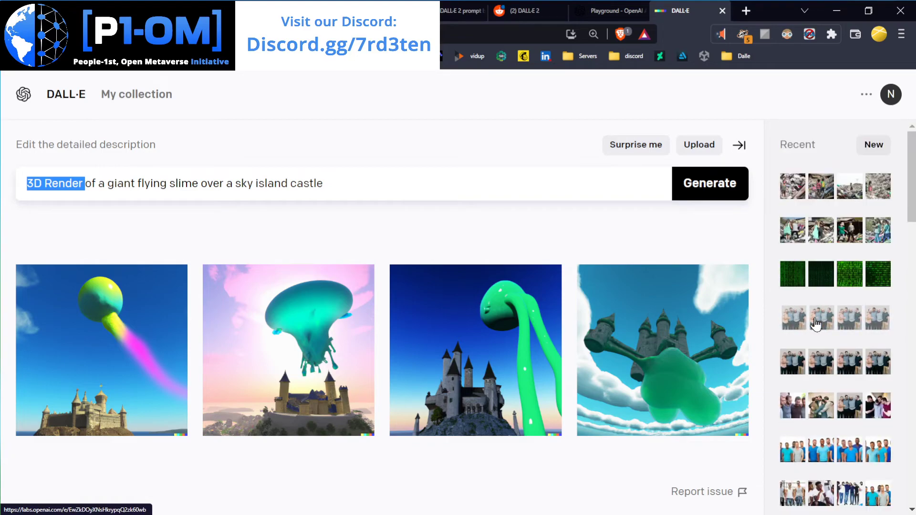